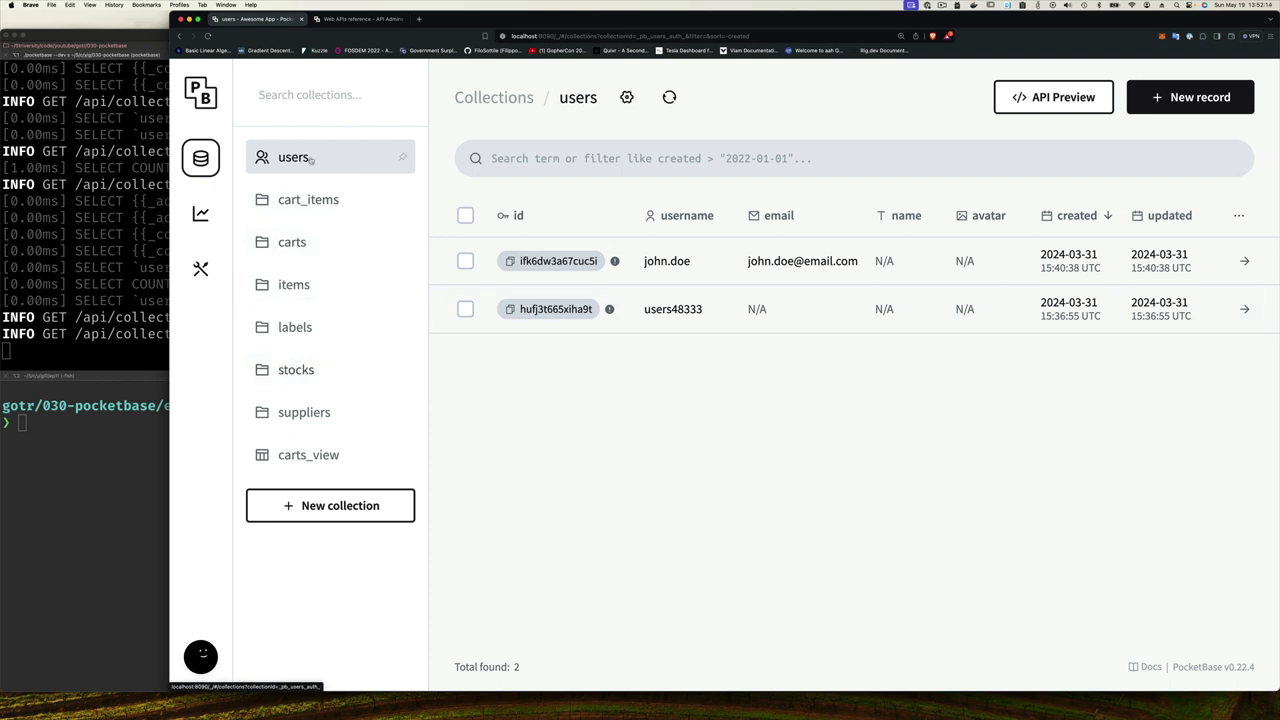
- Open the carts collection's records and show its API preview code examples
left_click(313, 249)
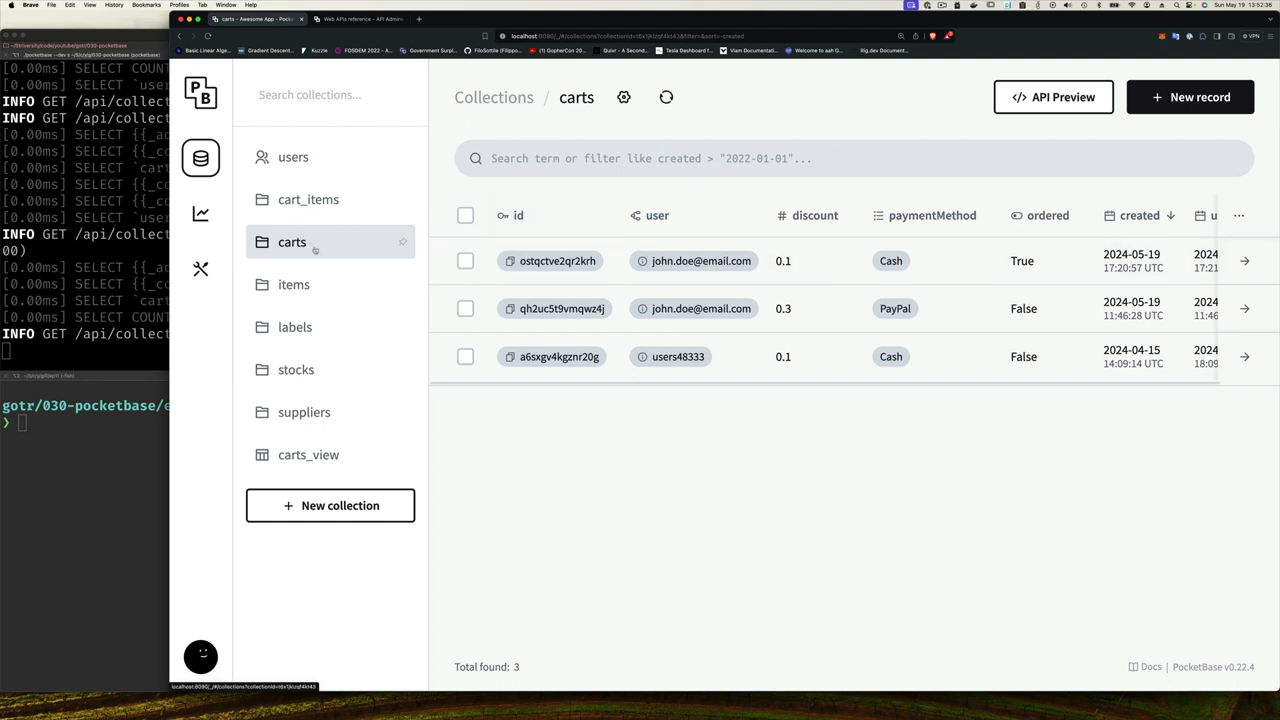
left_click(1083, 104)
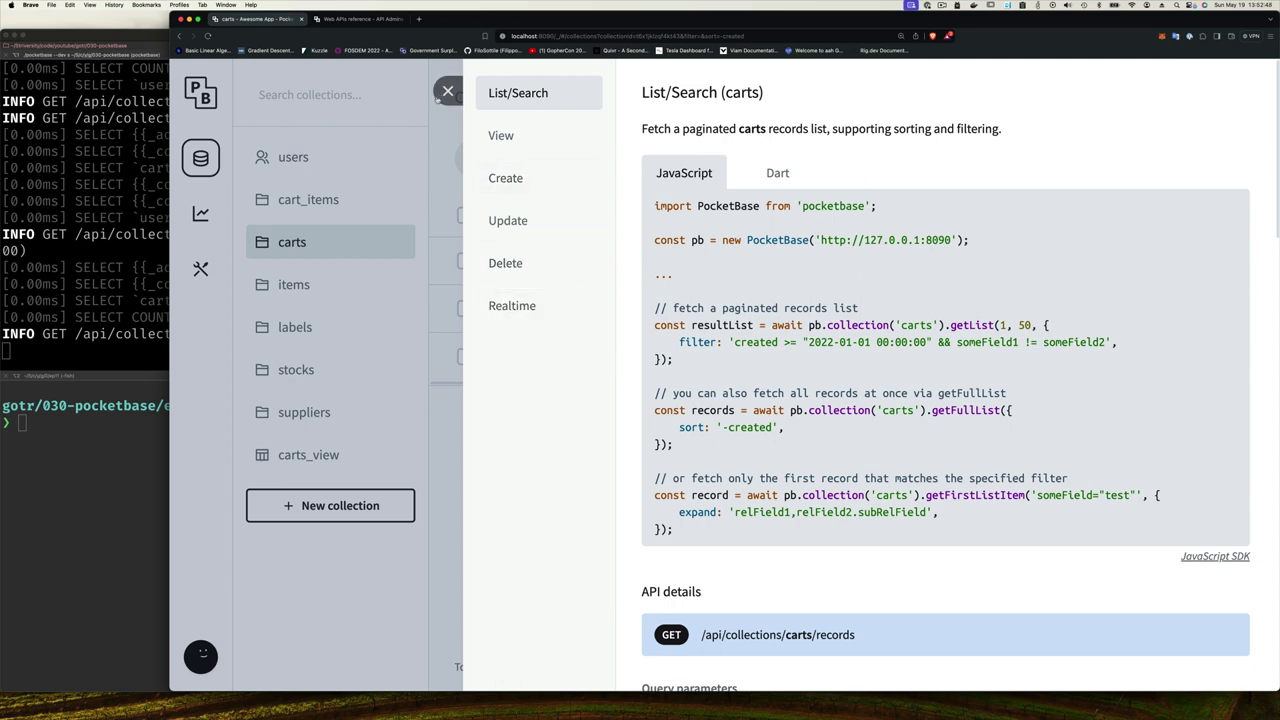
- Close the carts API preview, then show the users collection's API preview
left_click(447, 91)
left_click(350, 156)
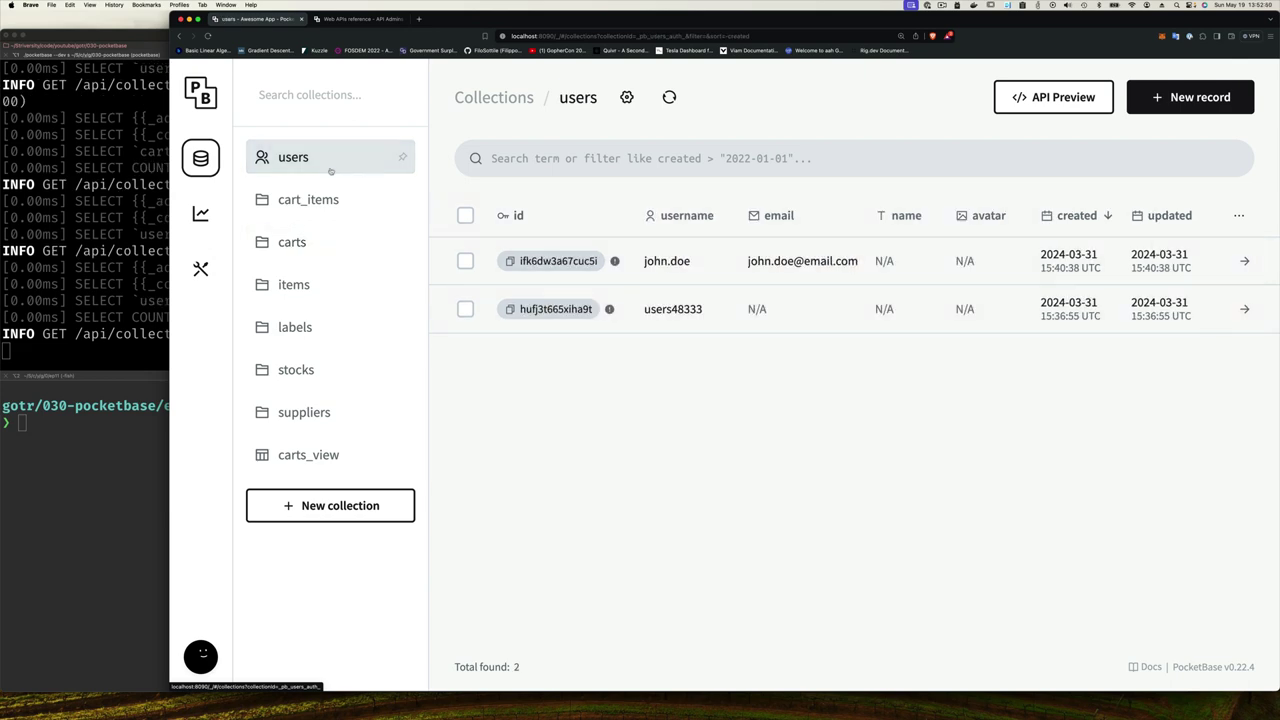
left_click(1053, 97)
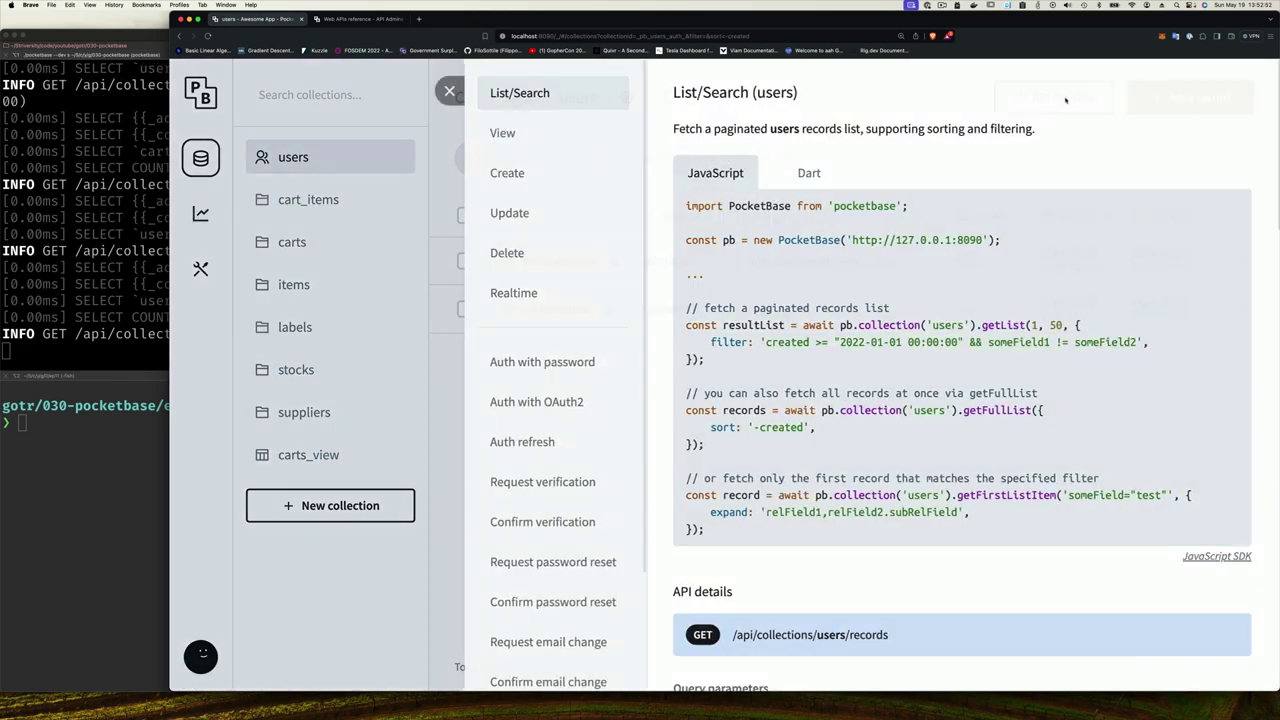
scroll(578, 350, "down", 3)
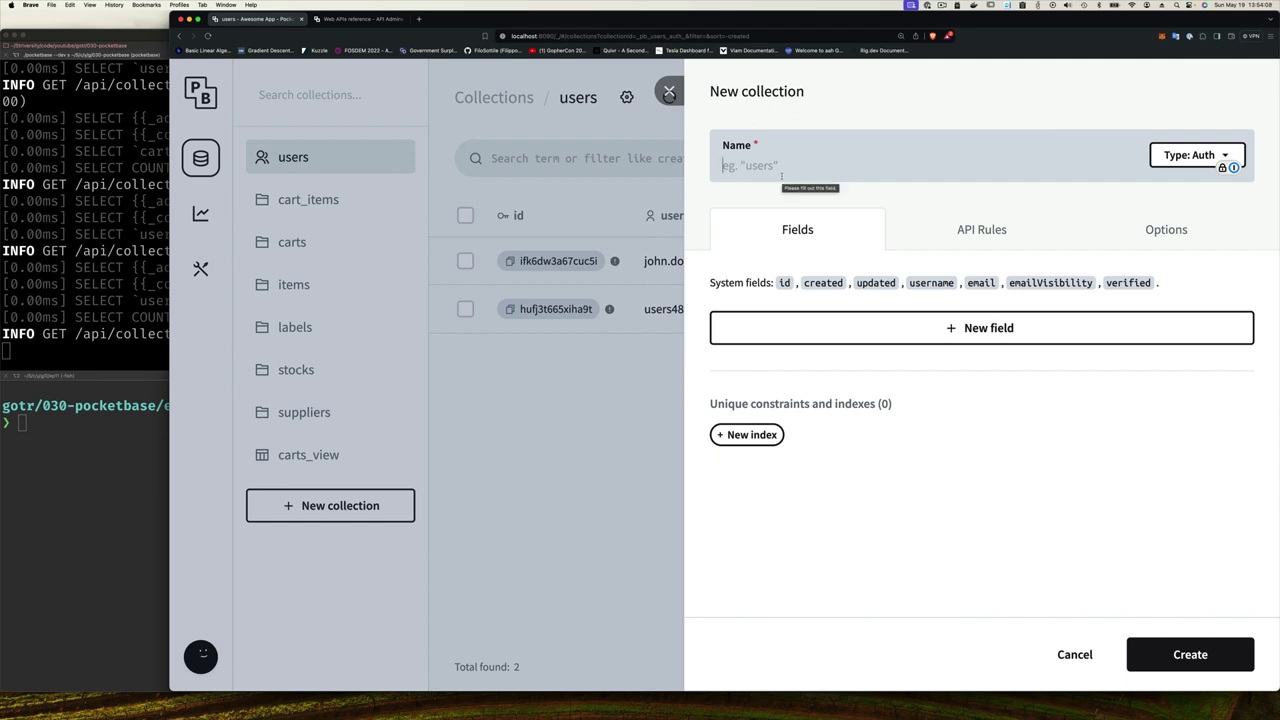
- Create the auth collection named 'managers' and browse its API preview endpoints
type("managers")
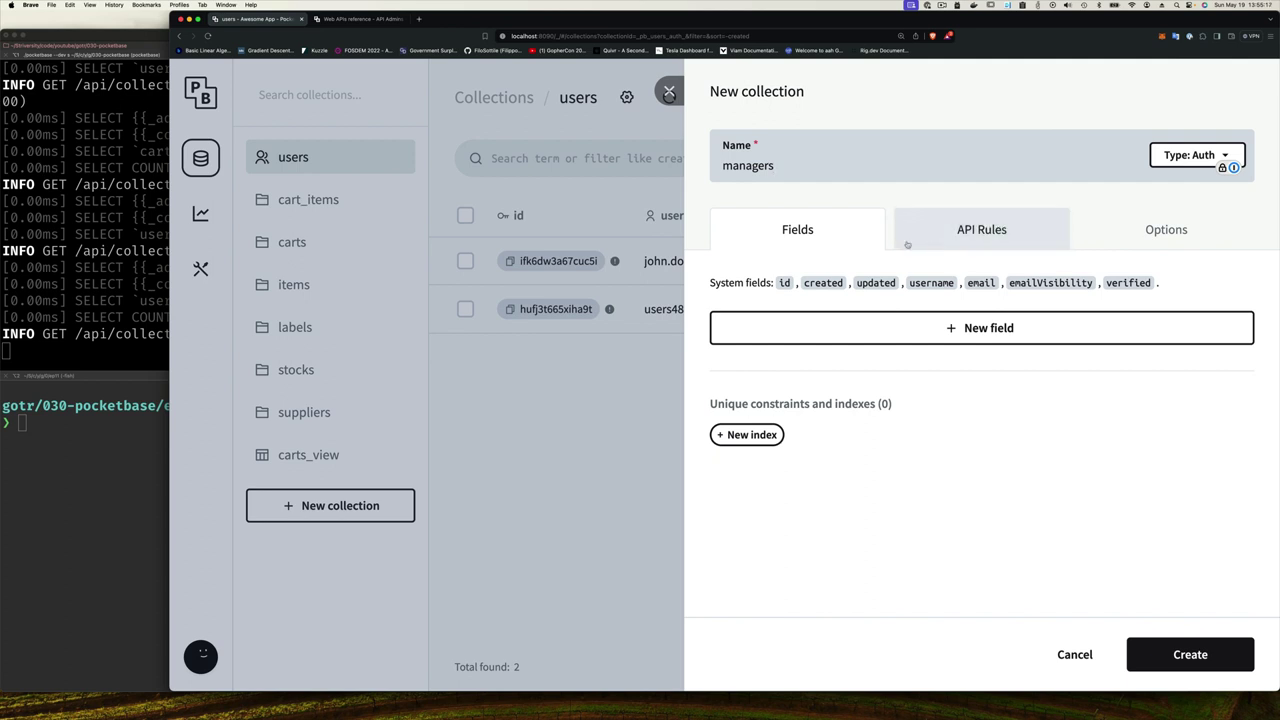
left_click(1165, 650)
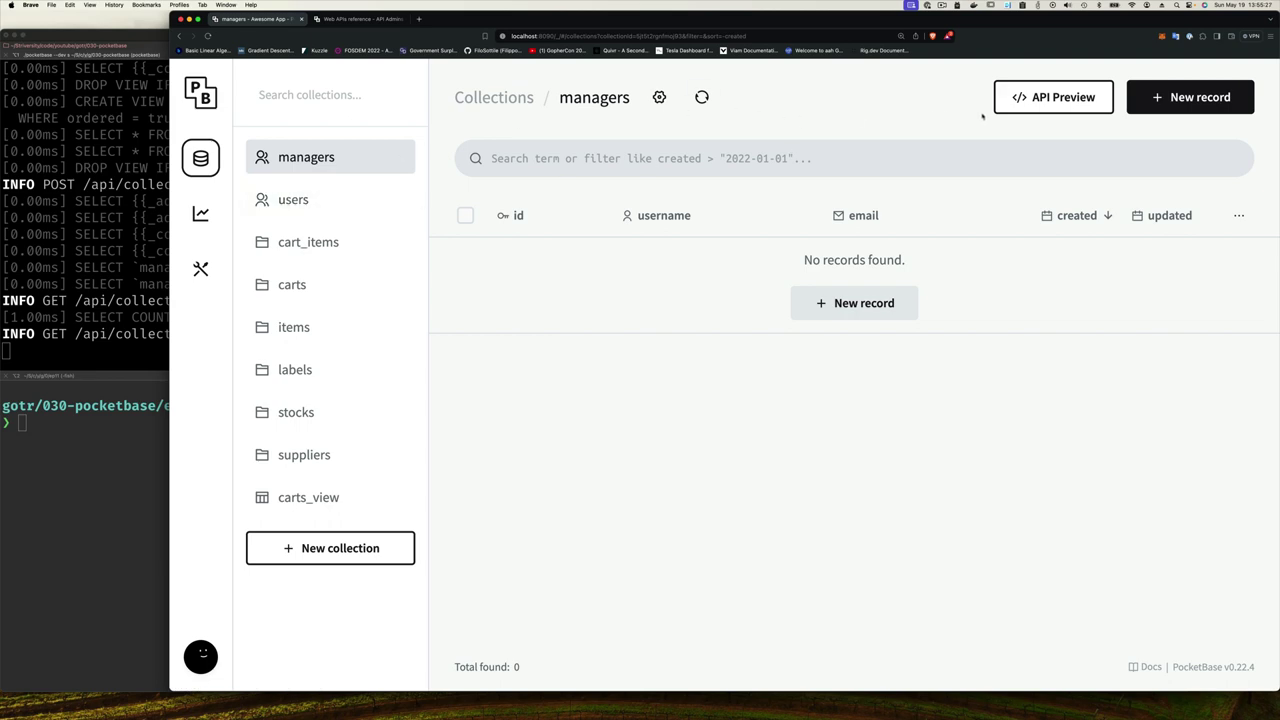
left_click(1047, 107)
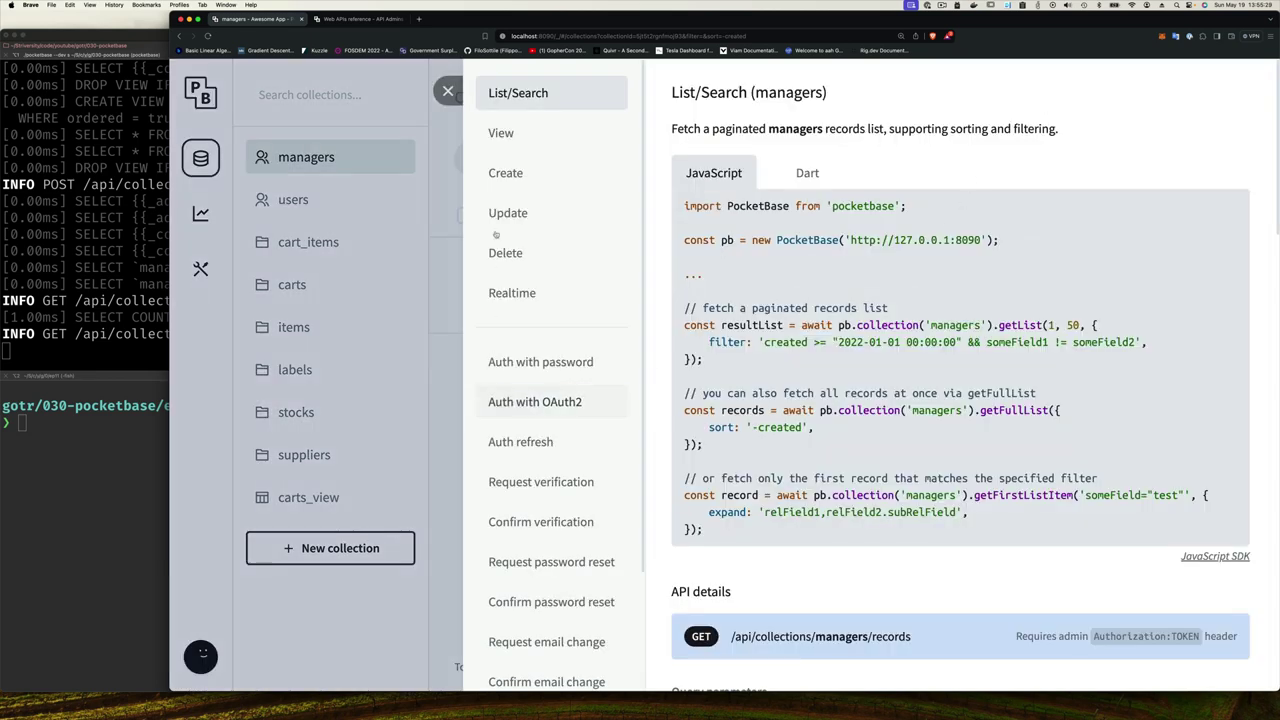
scroll(519, 413, "down", 3)
scroll(520, 413, "up", 3)
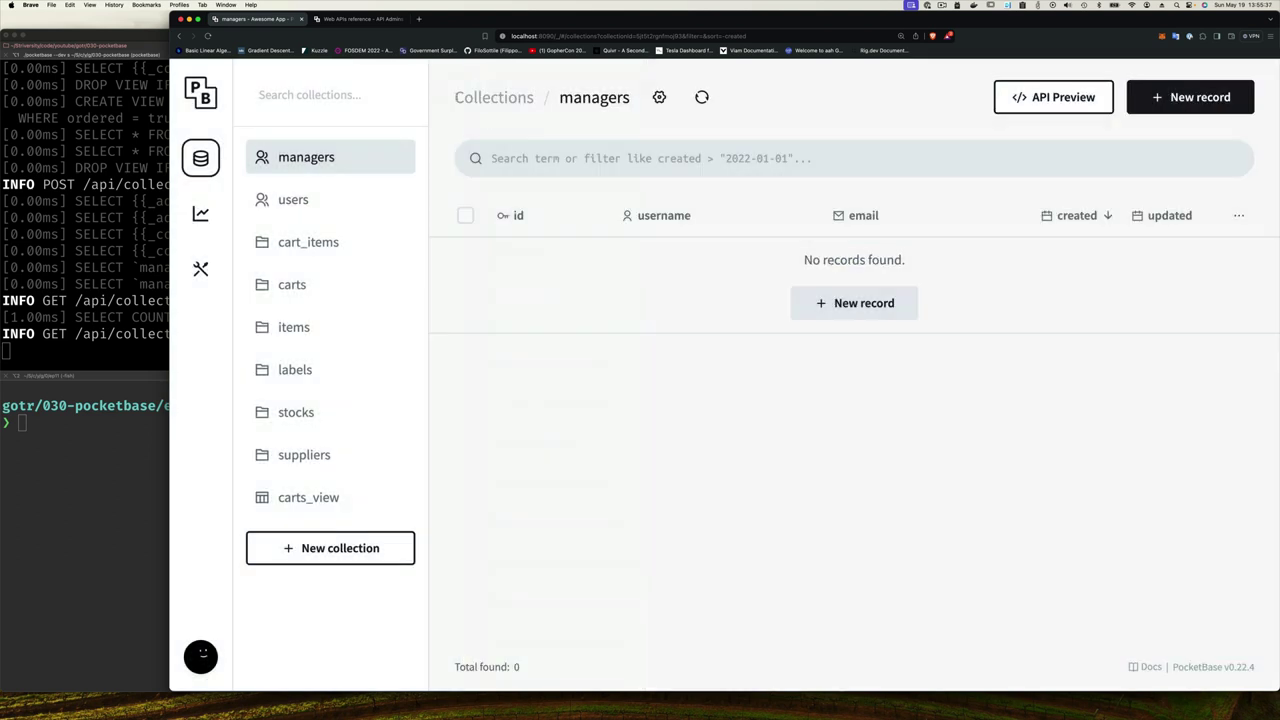
- Add a verified managers record with a username, example e-mail, and confirmed password
left_click(448, 92)
left_click(857, 304)
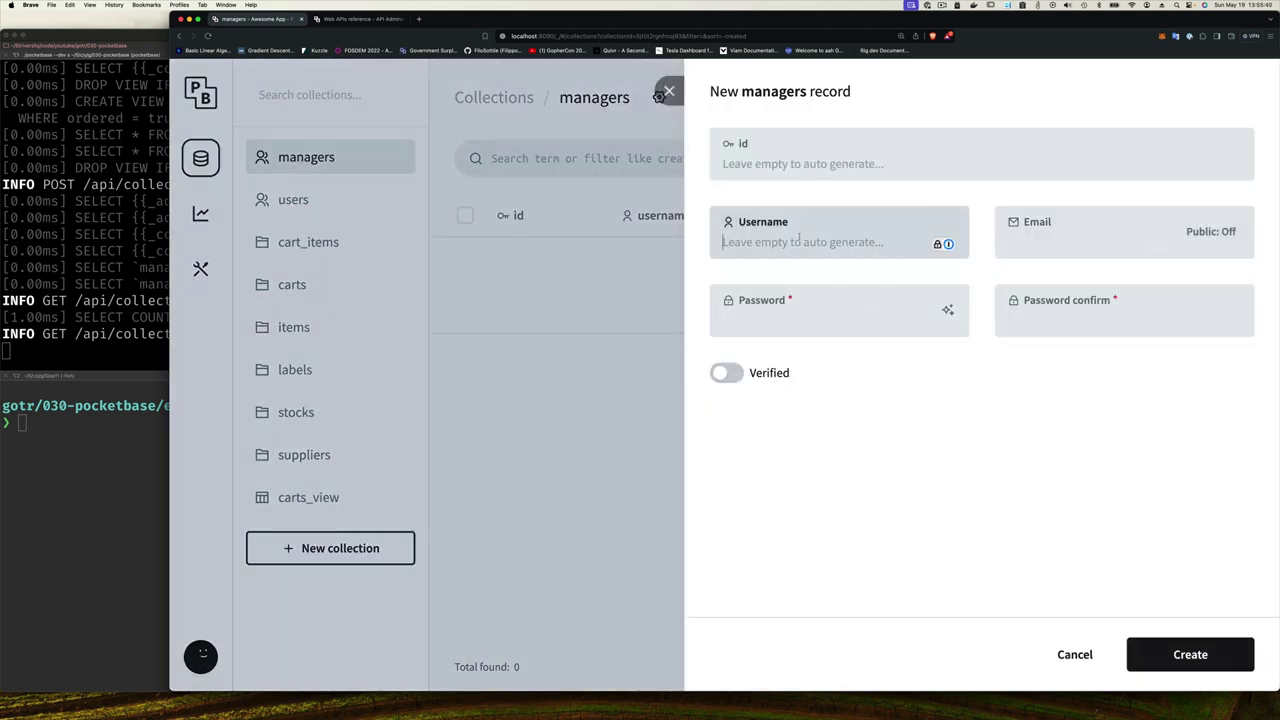
type("verrol")
key("Tab")
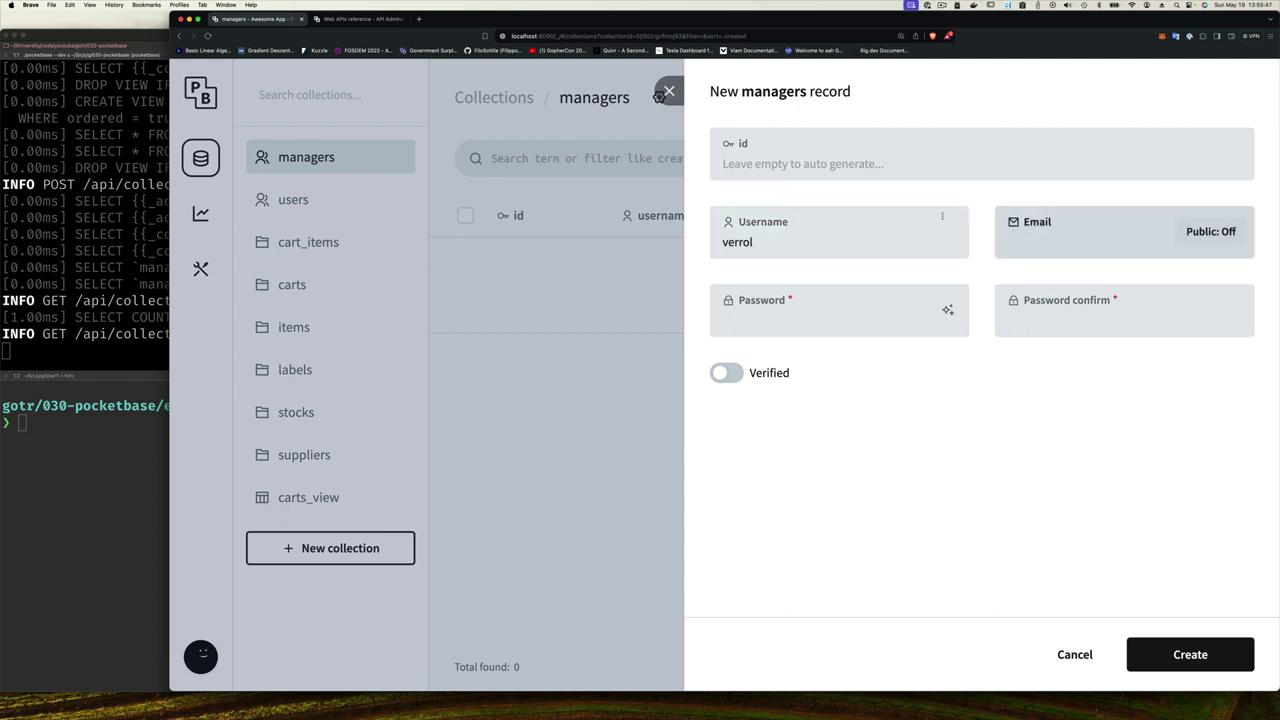
type("verrol@example.com")
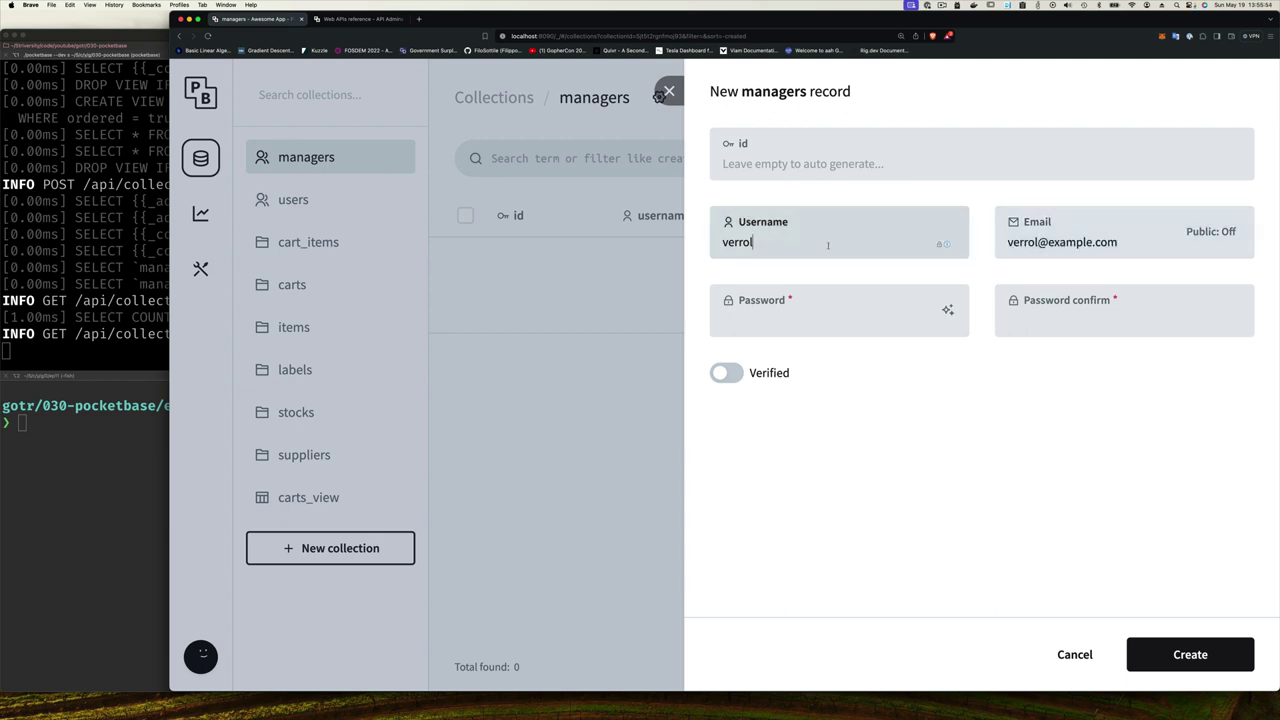
key("Tab")
type("password123")
key("Tab")
type("password123")
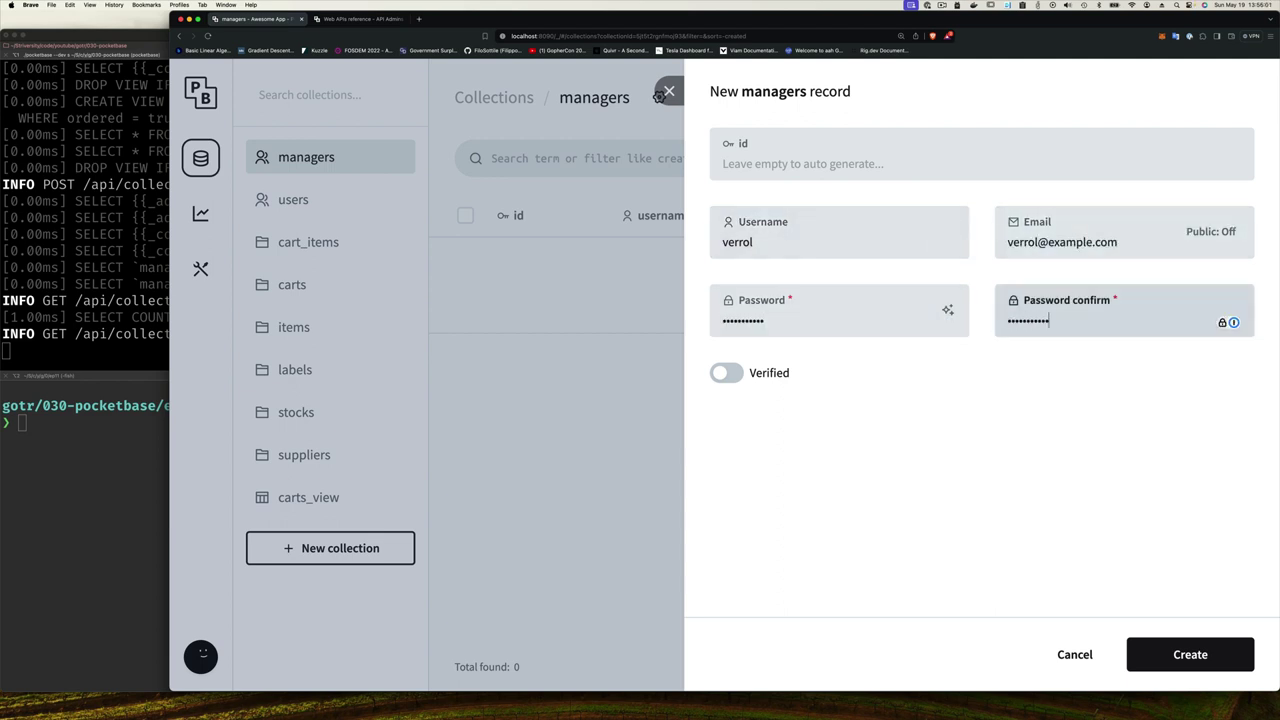
left_click(726, 372)
left_click(1189, 651)
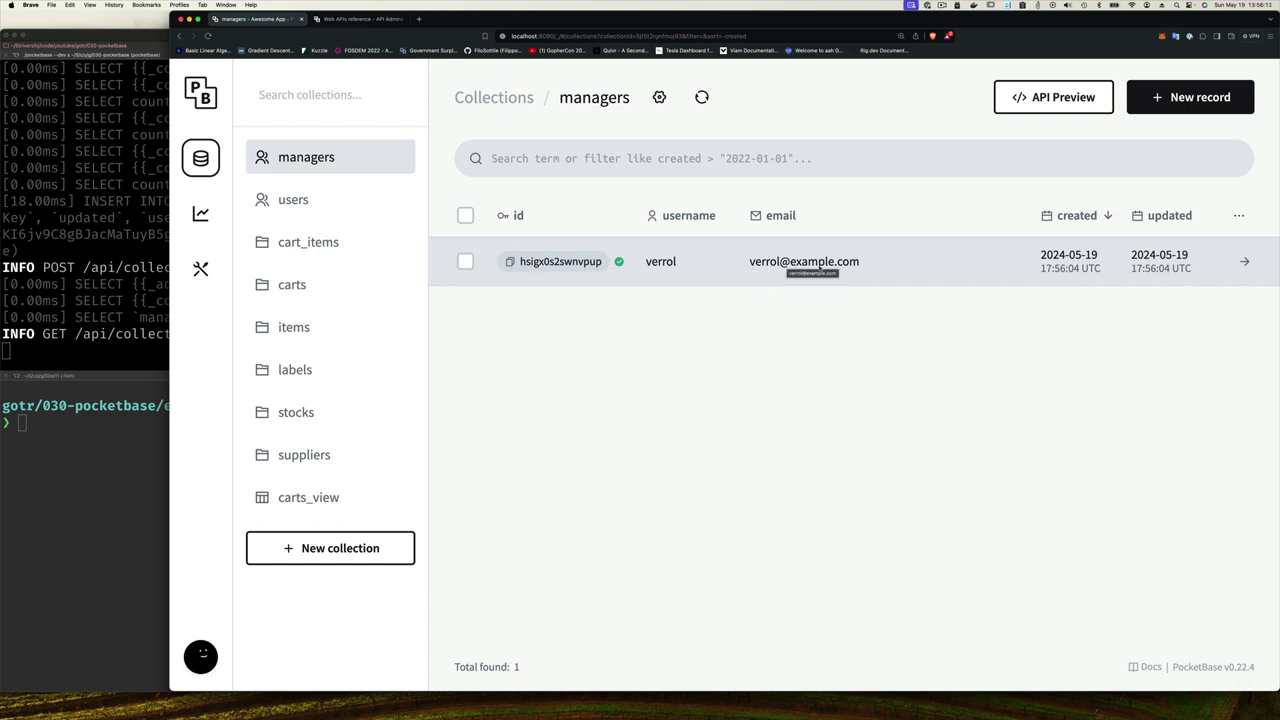
- Add a users record with the matching username, example e-mail, and confirmed password
left_click(298, 203)
left_click(1185, 97)
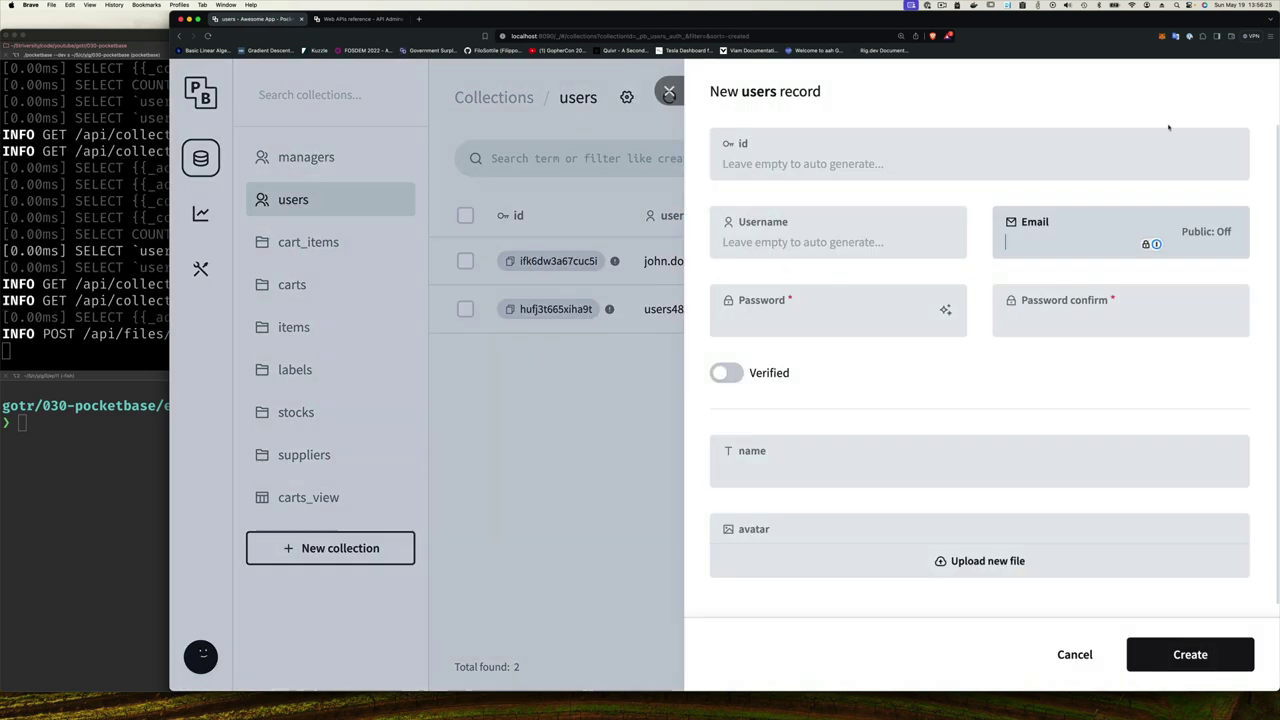
type("verrol")
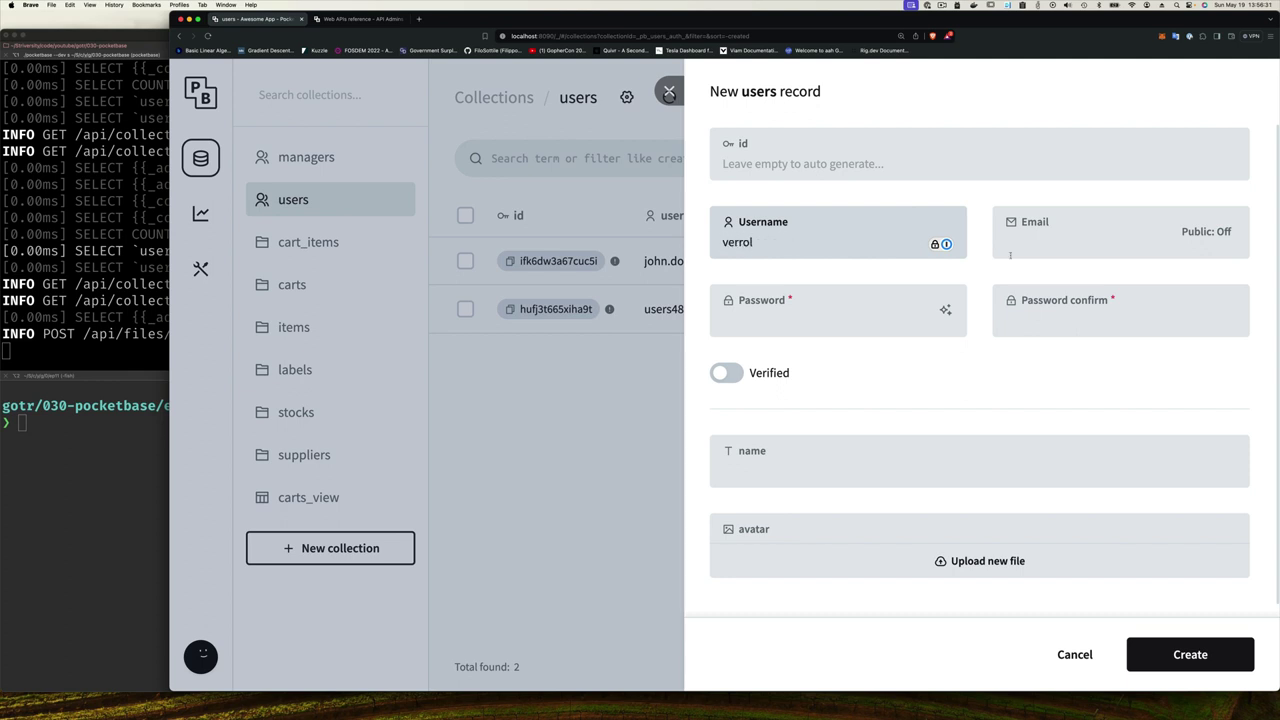
left_click(1010, 255)
type("verrol@example.com")
left_click(876, 336)
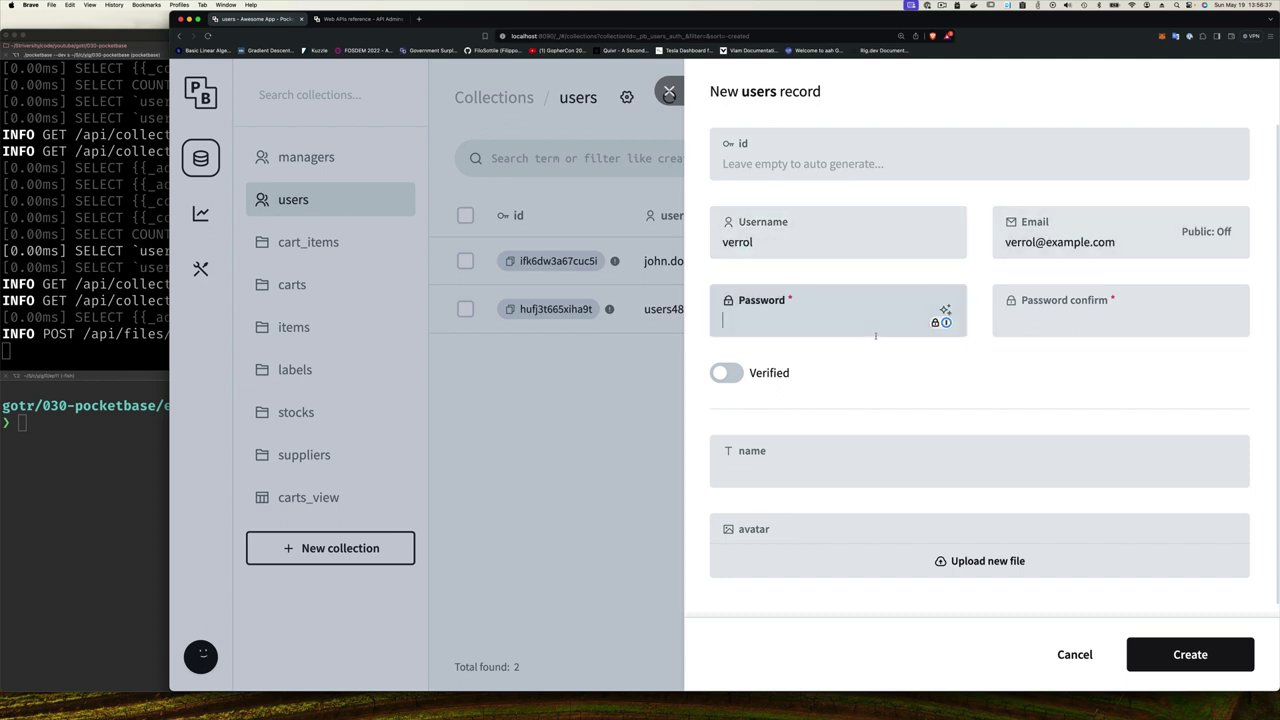
type("password")
key("Tab")
type("password")
key("Return")
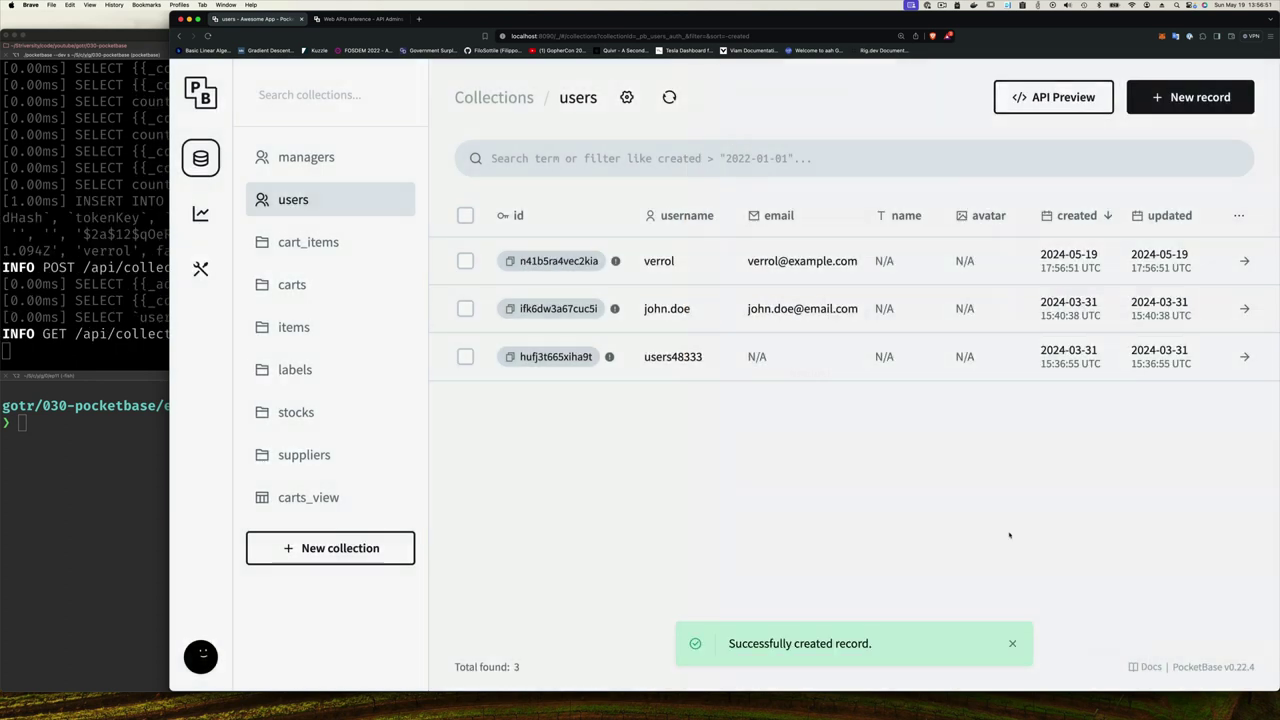